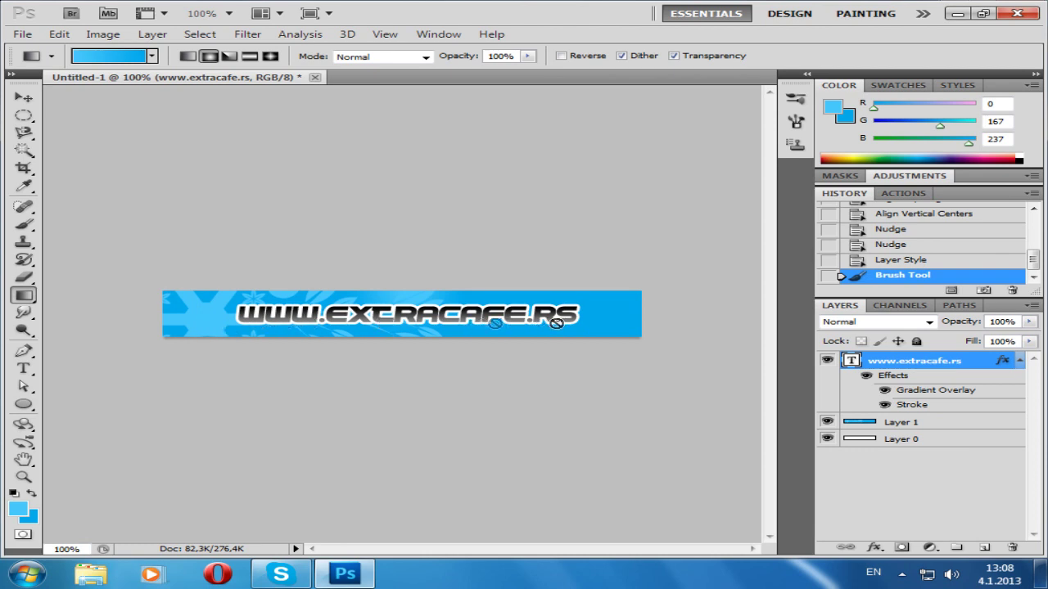
Create a new 468 × 60 pixel document at 72 pixels/inch in RGB Color with a white background.
click(25, 36)
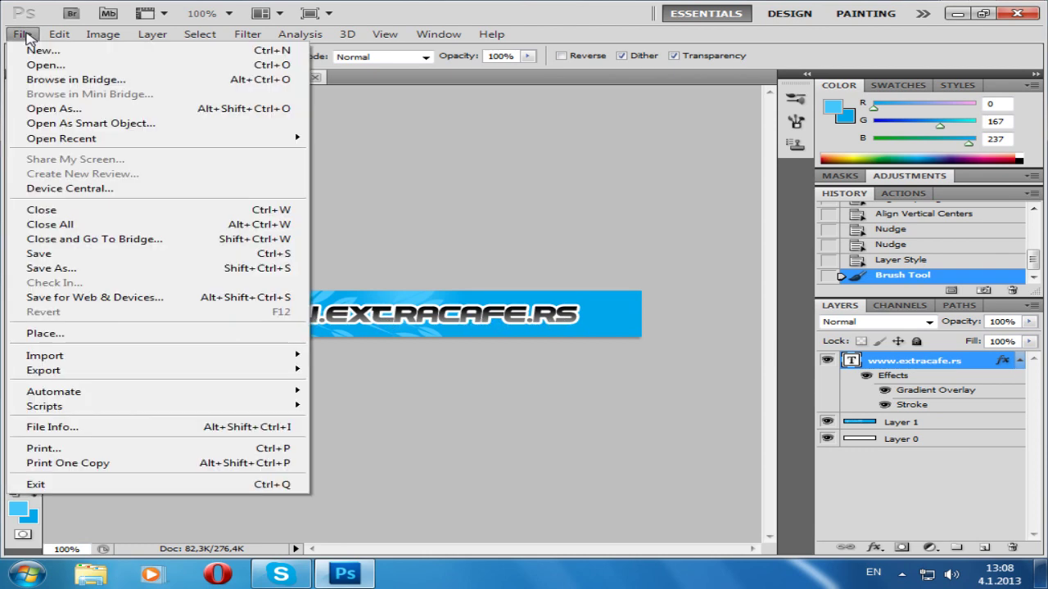
click(40, 54)
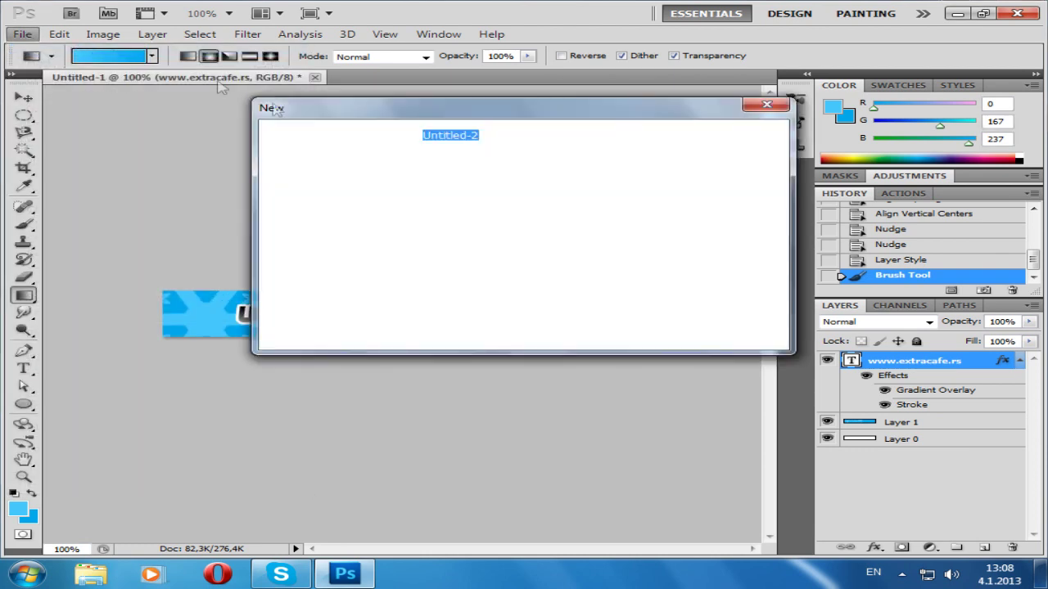
click(462, 200)
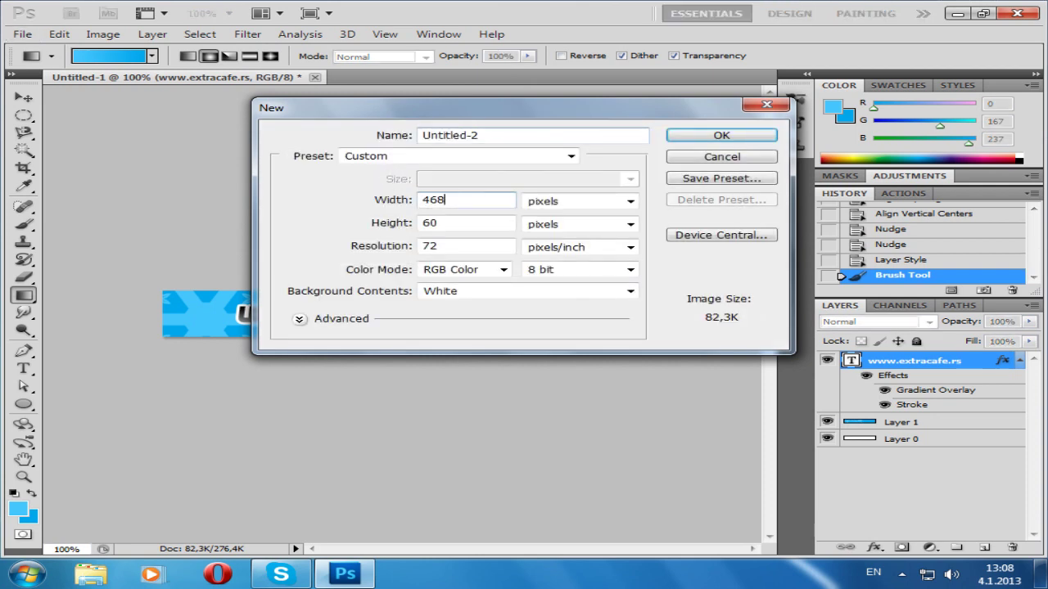
click(458, 222)
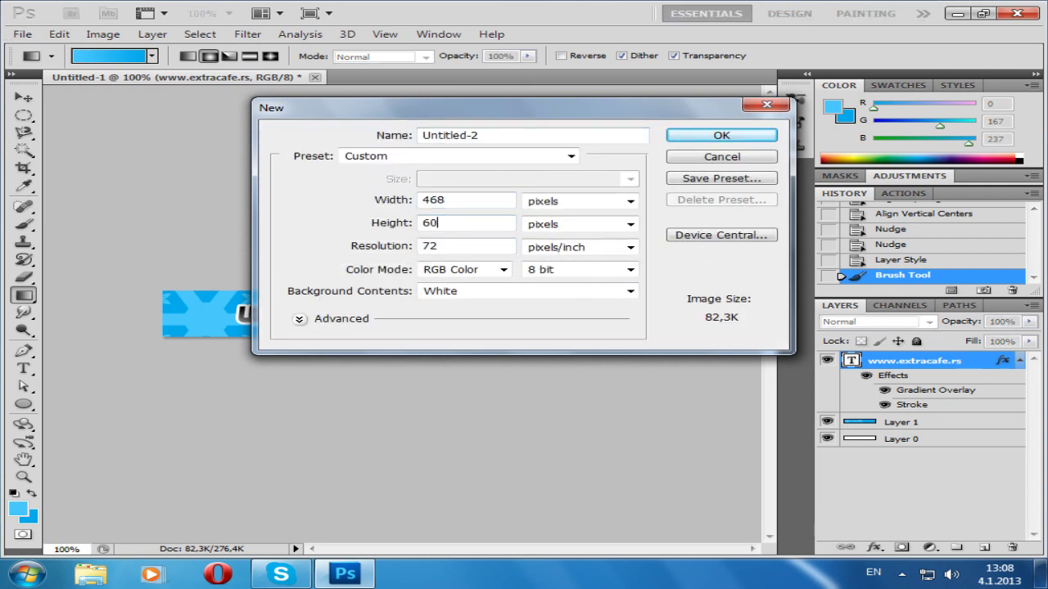
click(690, 140)
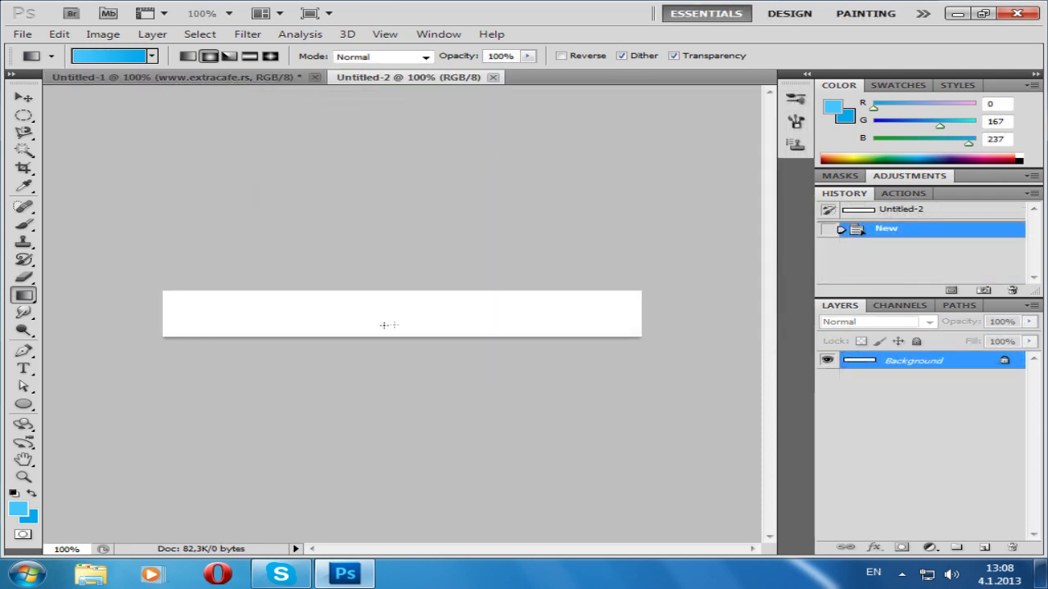
Set the foreground color to light blue 44c6fd and the background color to blue 00a7ed.
click(832, 108)
click(832, 108)
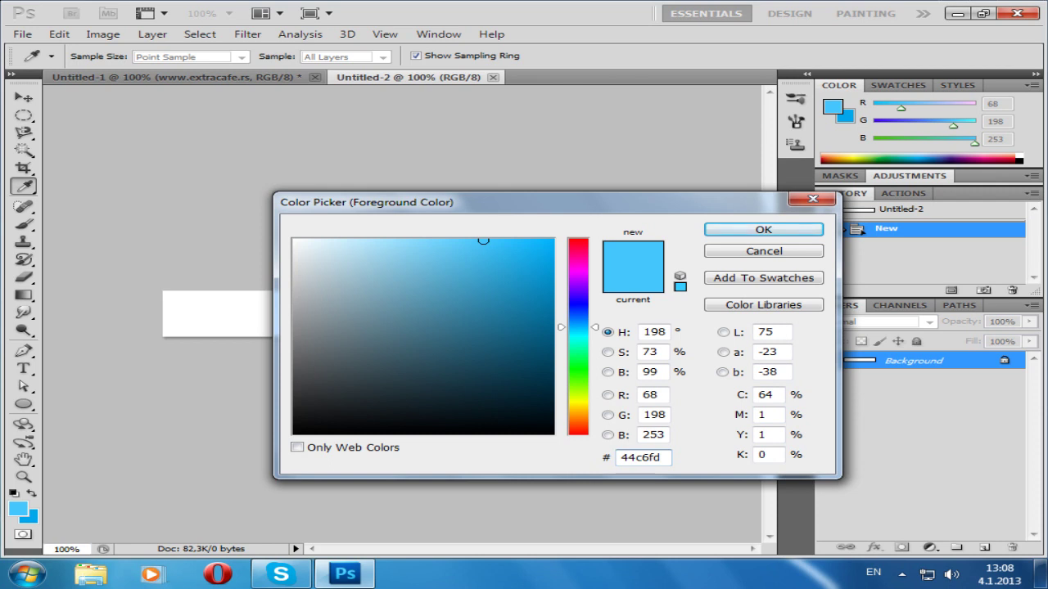
click(788, 229)
double_click(848, 117)
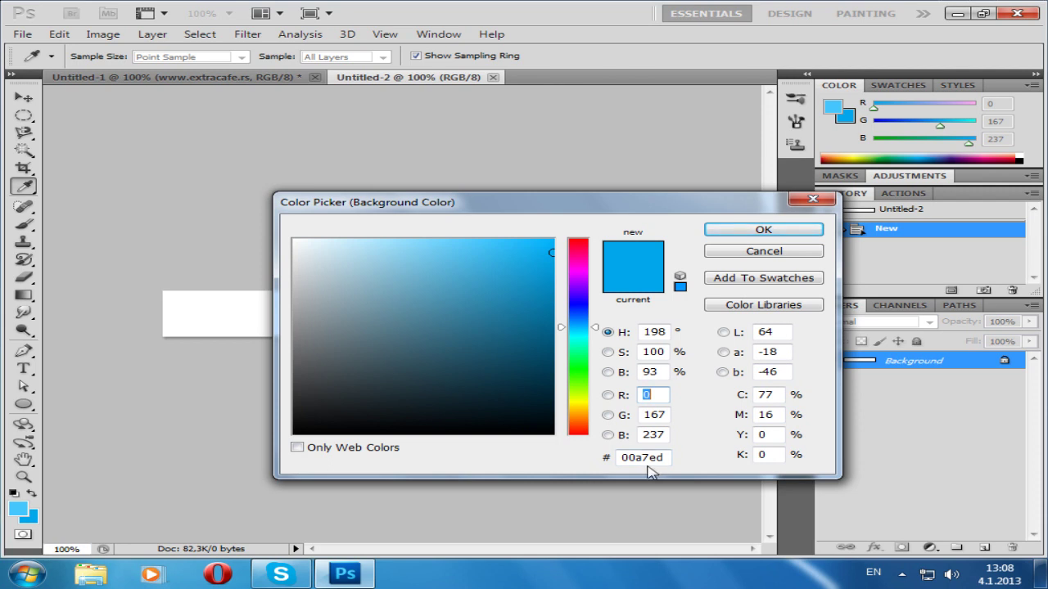
click(776, 234)
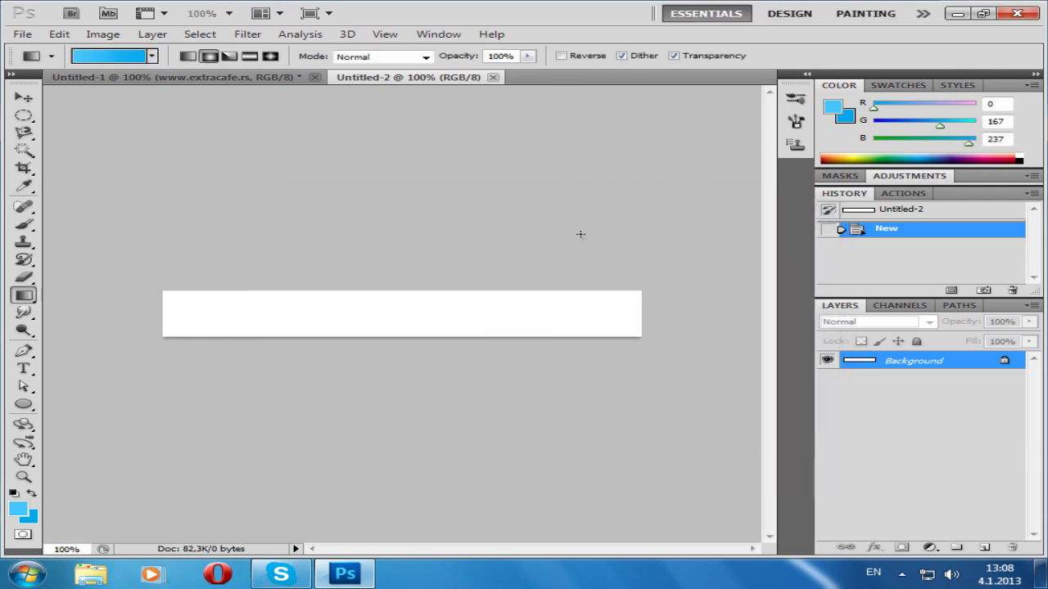
Fill the banner with a radial foreground-to-background gradient, its light glow centered at the banner's upper edge.
click(25, 301)
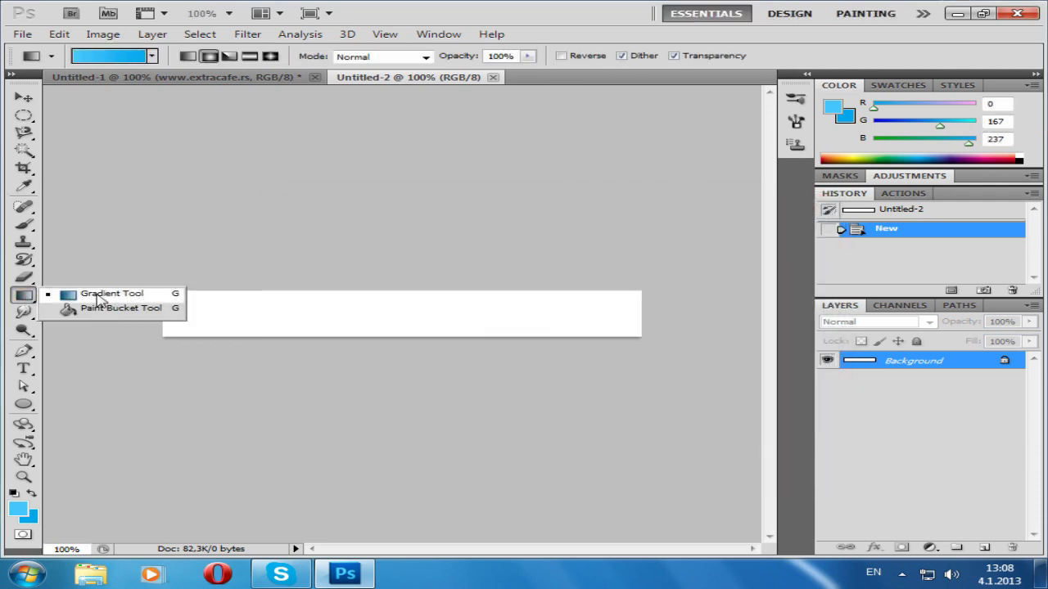
click(26, 296)
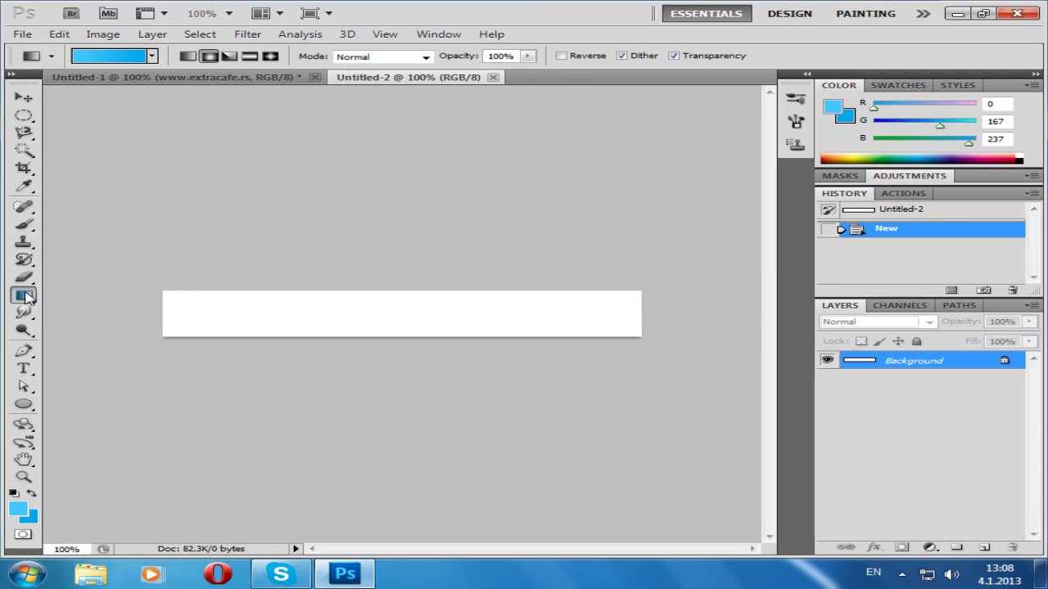
click(208, 57)
drag(397, 337, 402, 341)
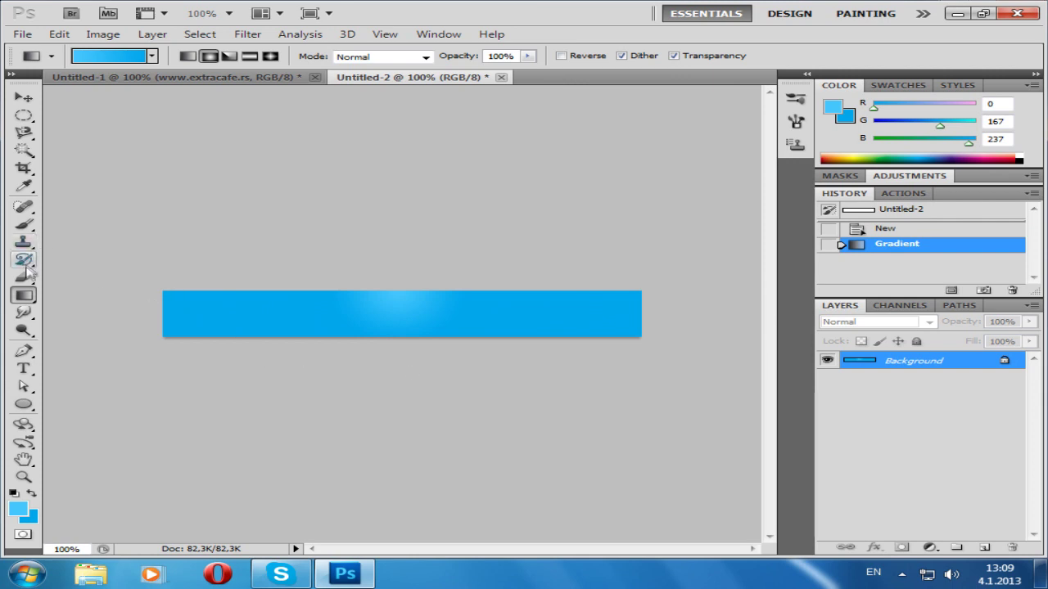
Draw a text box across the middle of the banner and set the text color to black (000000).
click(24, 368)
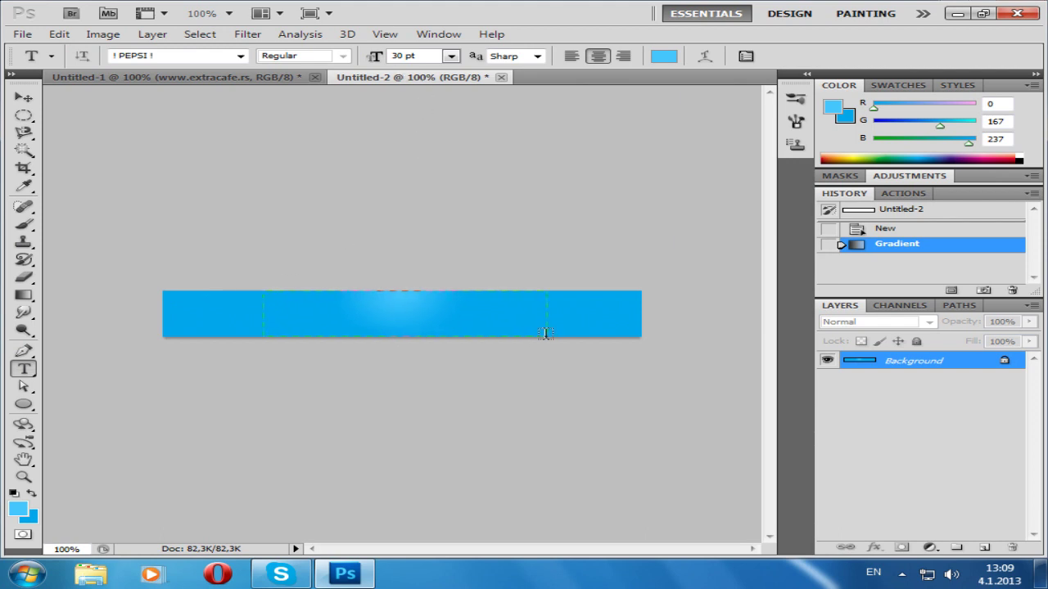
drag(557, 333, 560, 335)
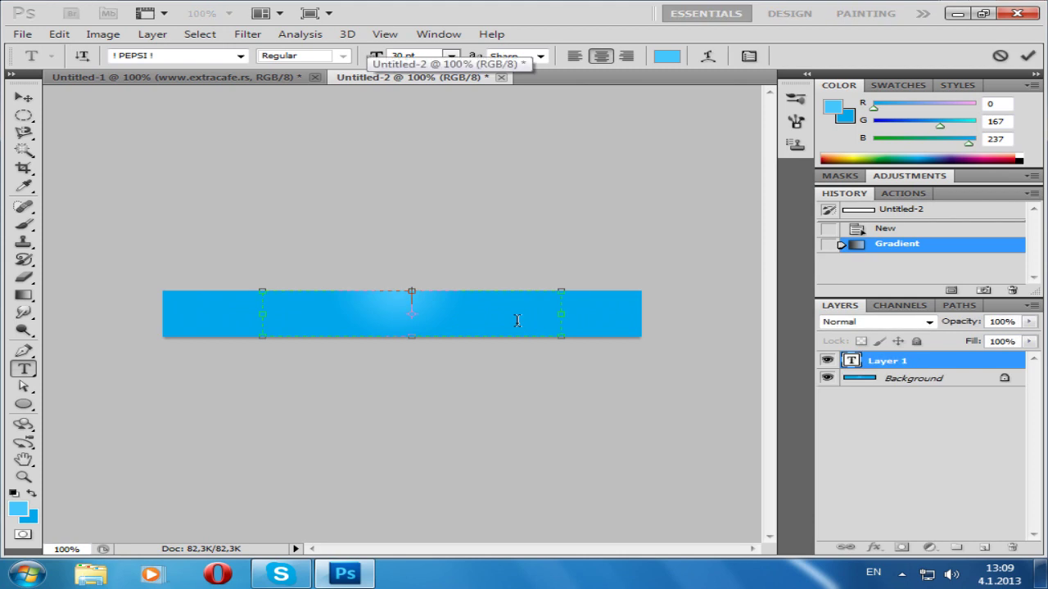
click(667, 56)
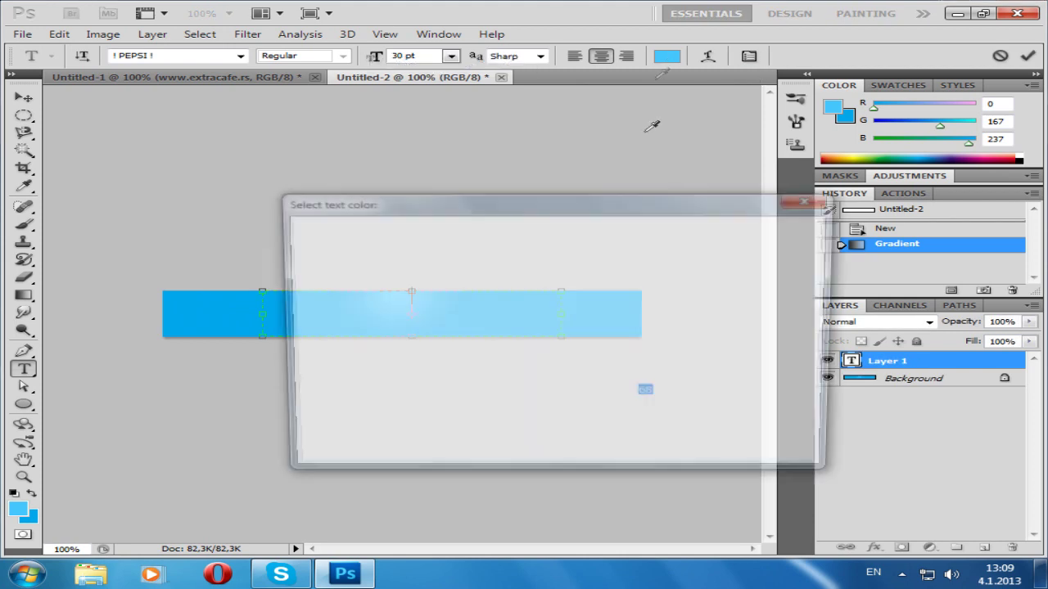
click(553, 435)
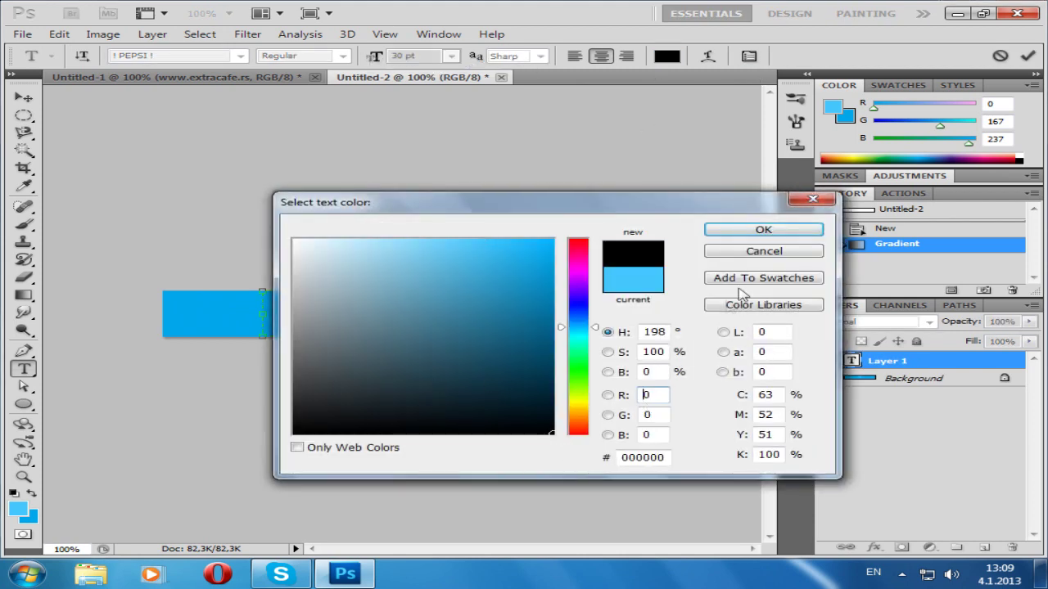
click(757, 230)
text(P)
text(www)
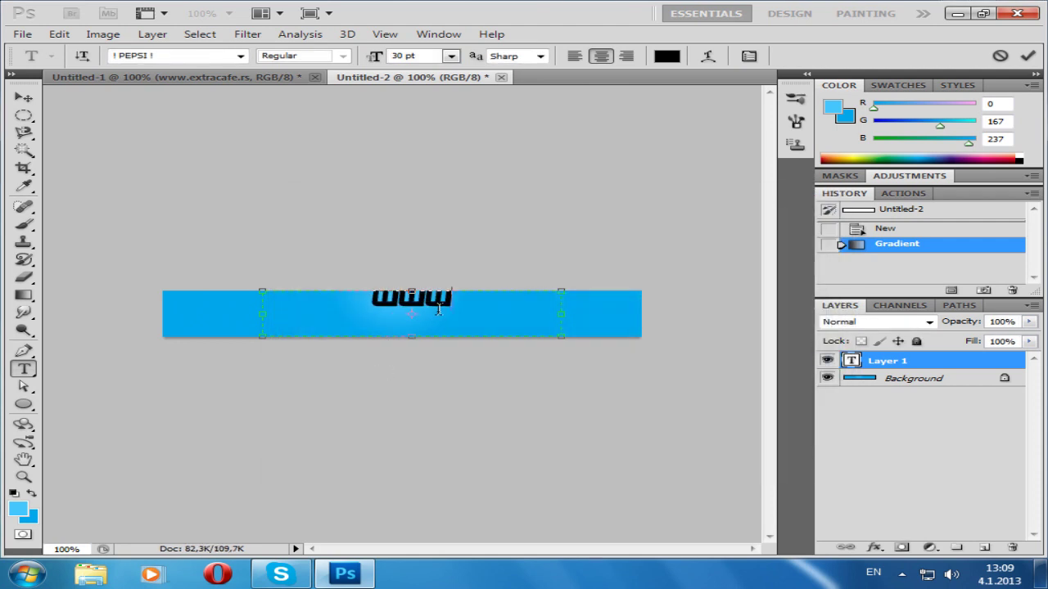
text(.extraca)
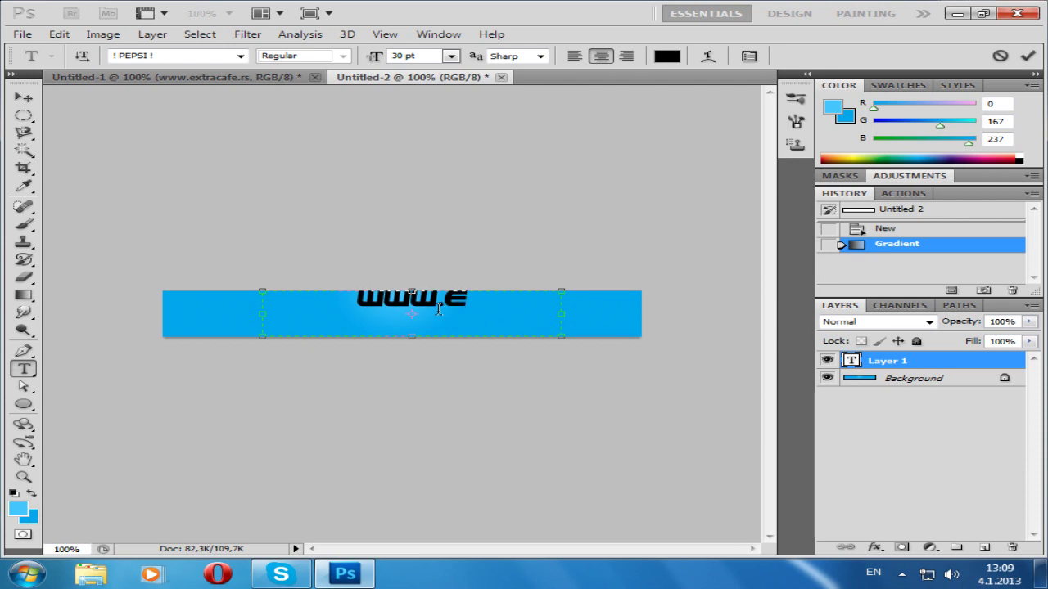
text(fer)
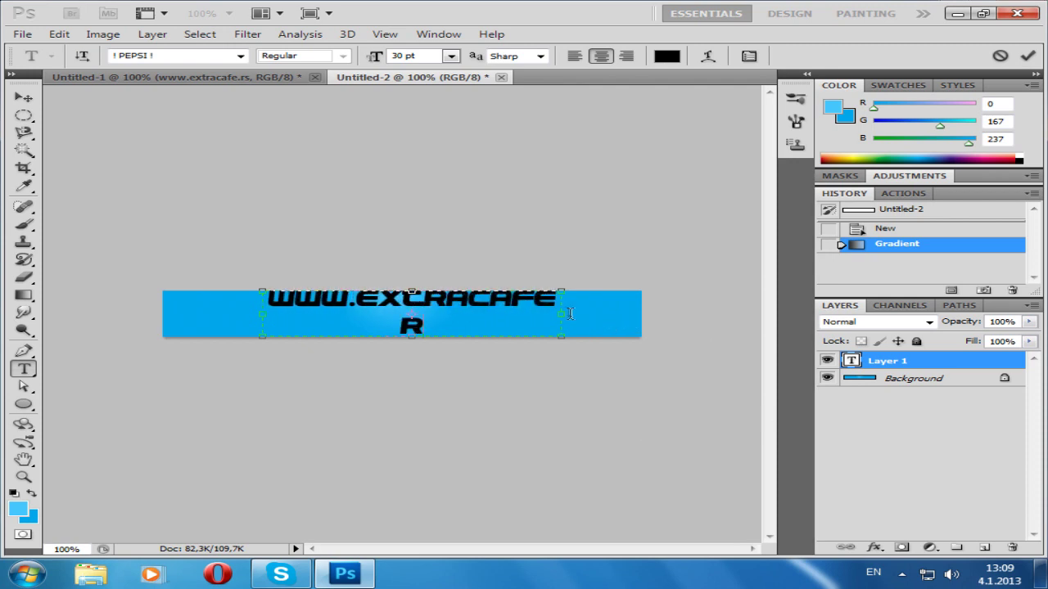
drag(570, 314, 632, 307)
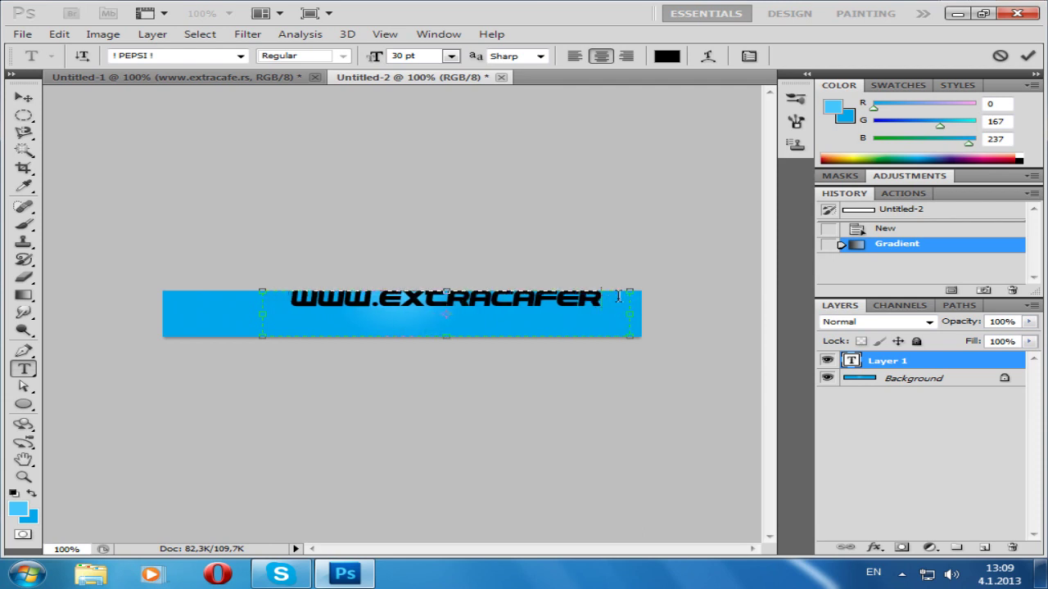
key(BackSpace)
text(.rs)
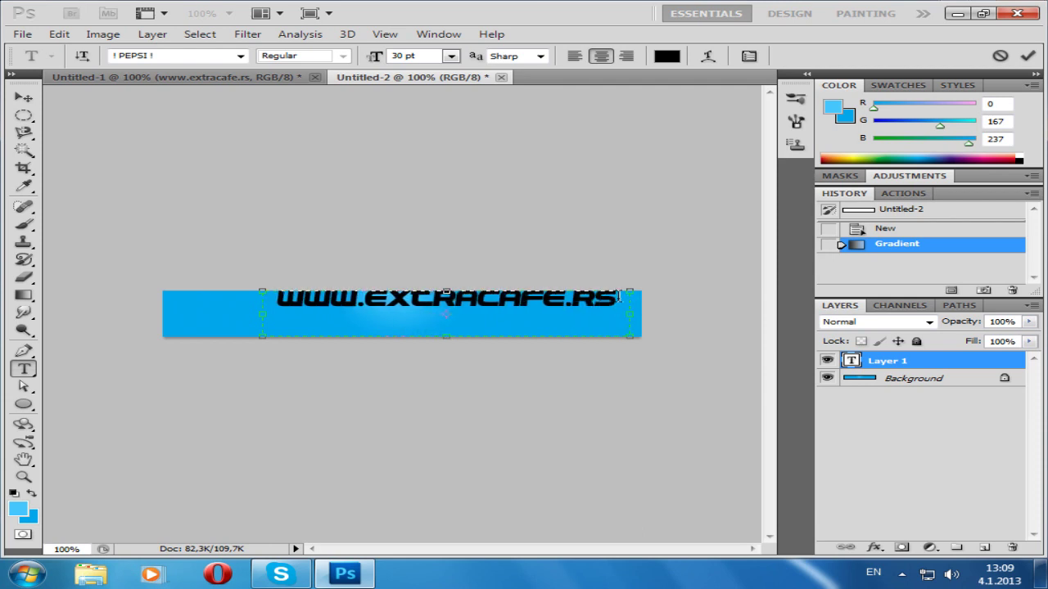
click(1027, 56)
Nudge the web address text down and to the left until it sits centered on the banner.
click(23, 97)
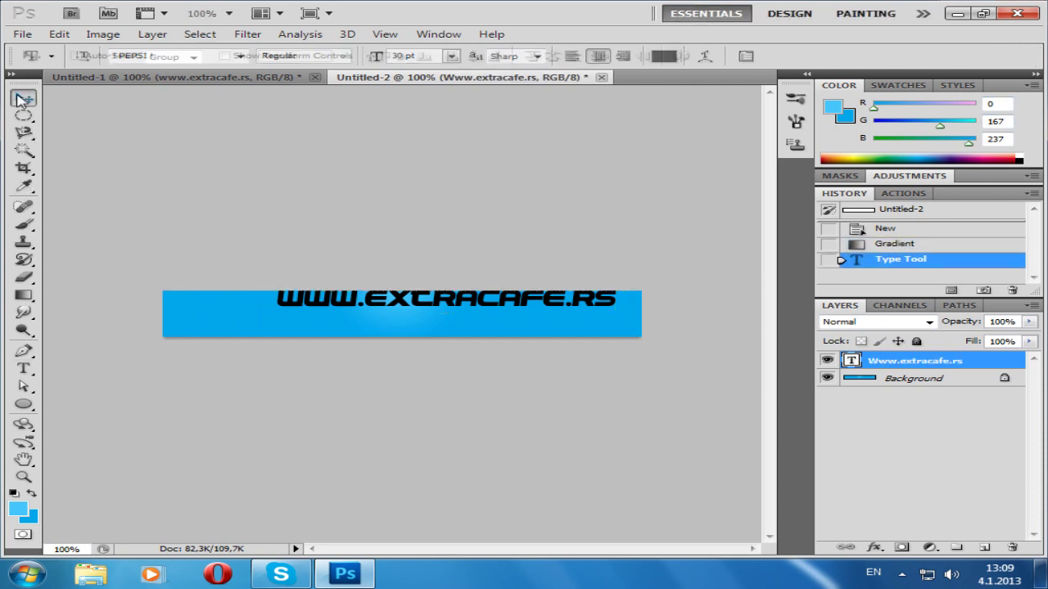
key(Down)
key(Down)
key(Down)
key(Down)
key(Down)
key(Down)
key(Down)
key(Down)
key(Down)
key(Down)
key(Down)
key(Down)
key(Down)
key(Down)
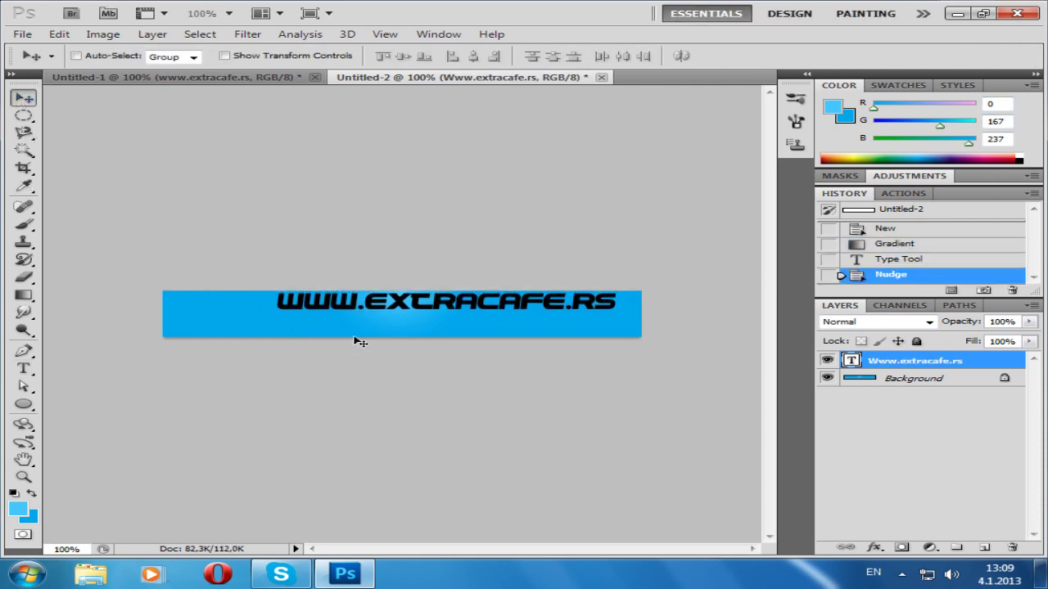
key(Down)
key(Down)
key(Down)
key(Left)
key(Left)
key(Left)
key(Left)
key(Left)
key(Left)
key(Left)
key(Left)
key(Left)
key(Left)
key(Left)
key(Left)
key(Left)
key(Left)
key(Left)
key(Left)
key(Left)
key(Left)
key(Left)
key(Left)
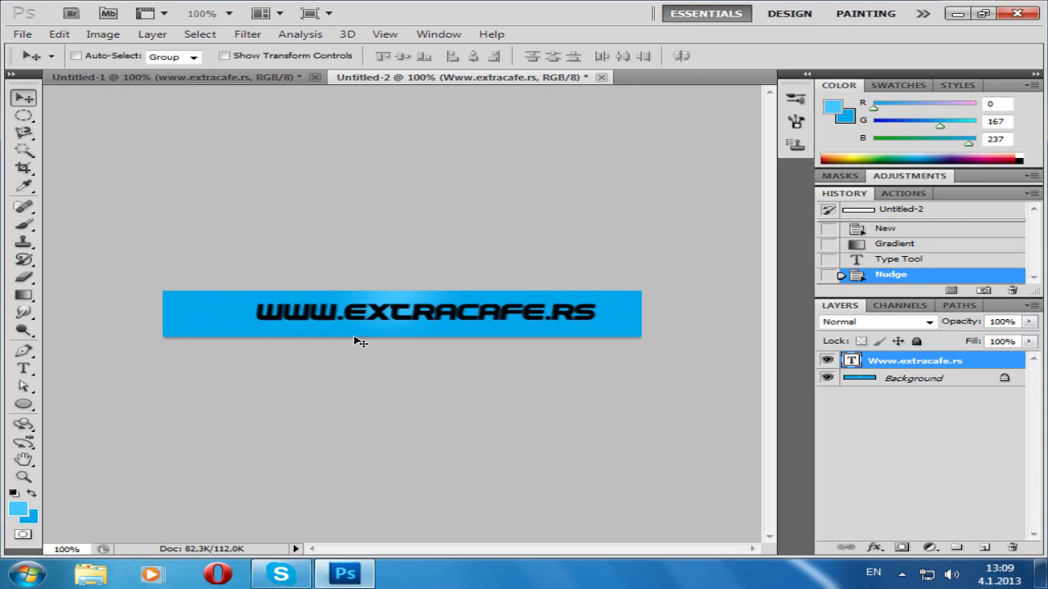
key(Down)
key(Down)
key(Left)
key(Left)
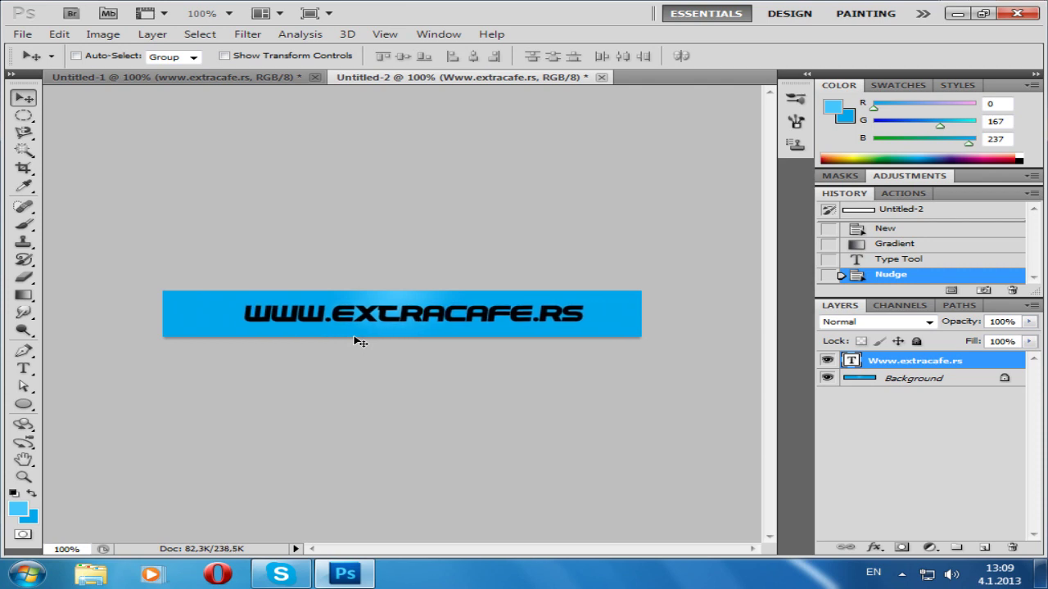
key(Right)
key(Right)
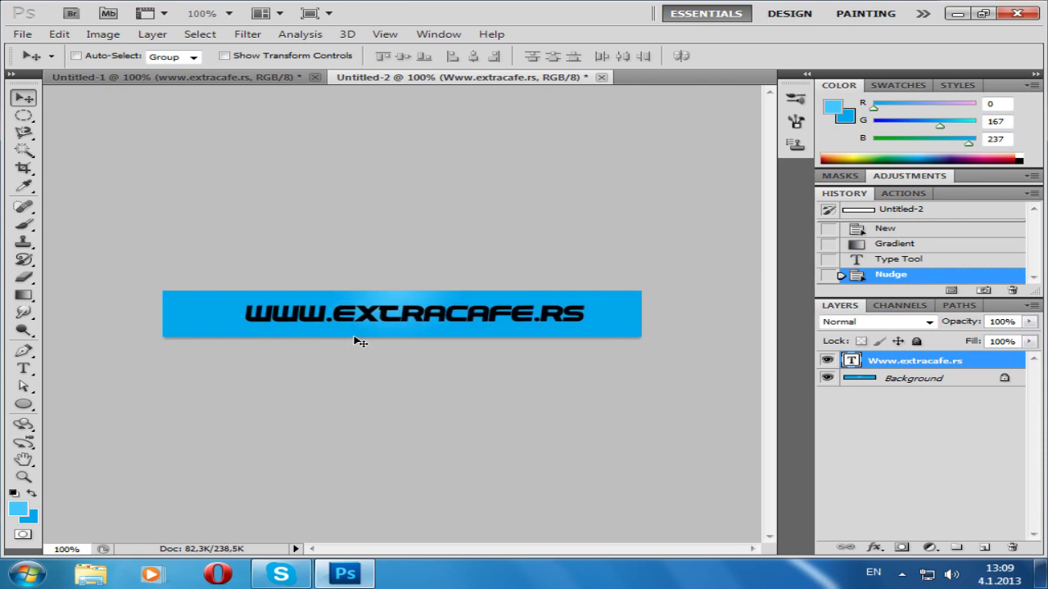
Add a white (ffffff) 3 px outside Stroke to the web address text layer.
right_click(927, 364)
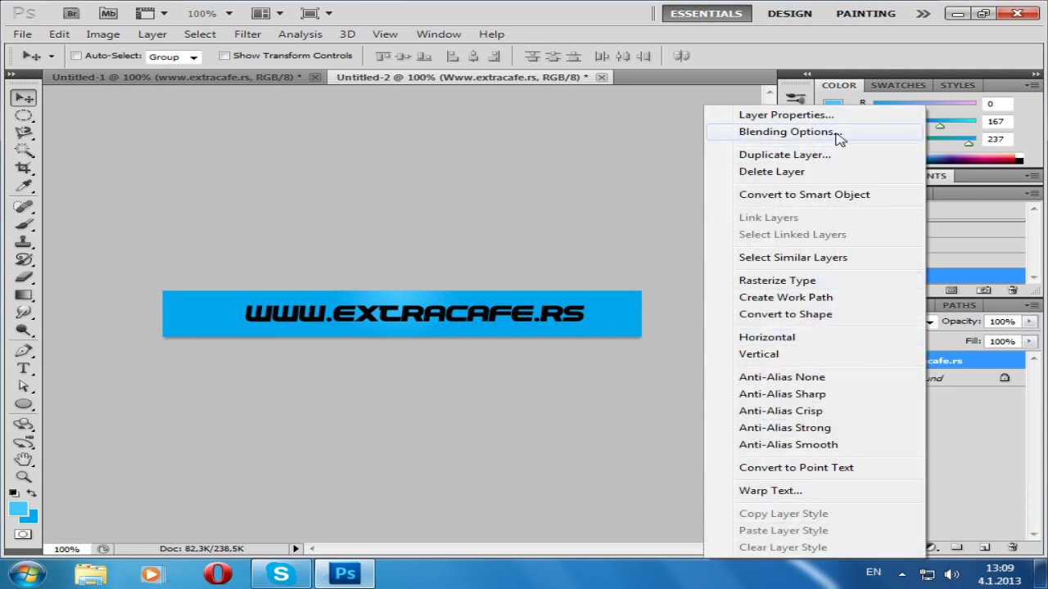
click(785, 132)
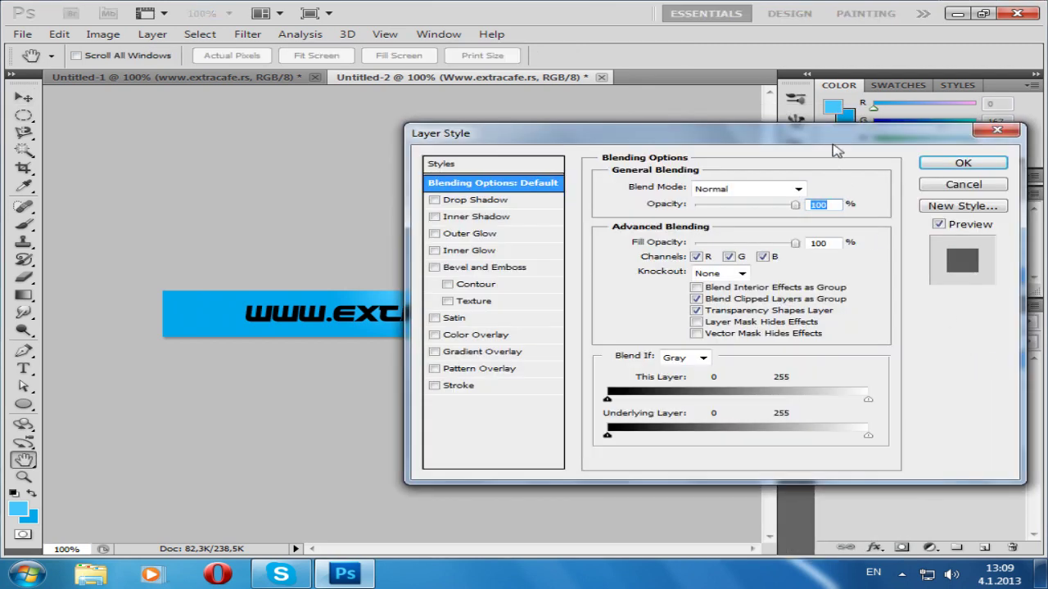
click(435, 385)
click(460, 387)
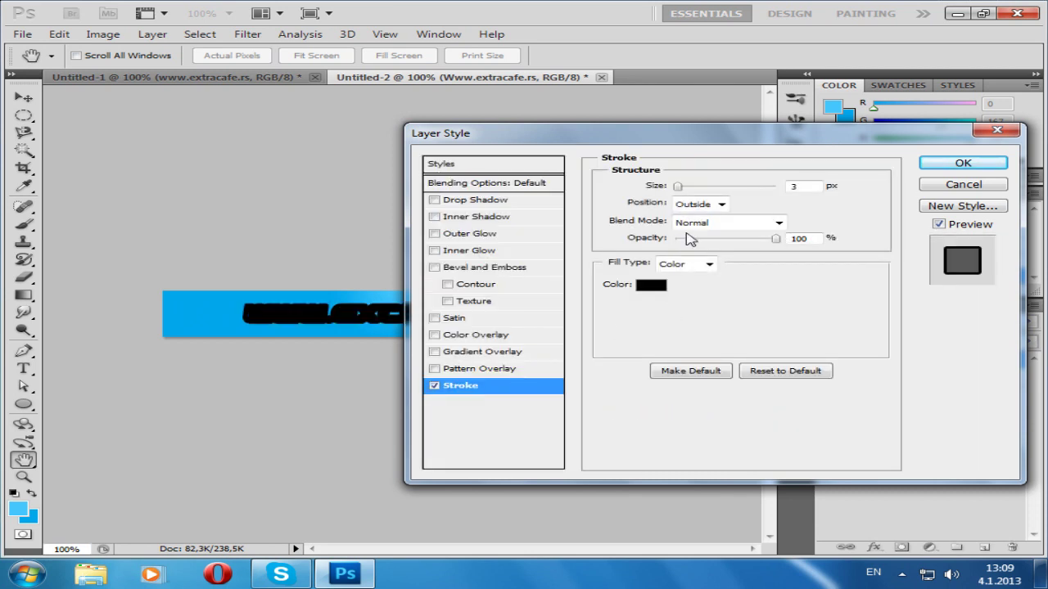
click(627, 286)
click(292, 239)
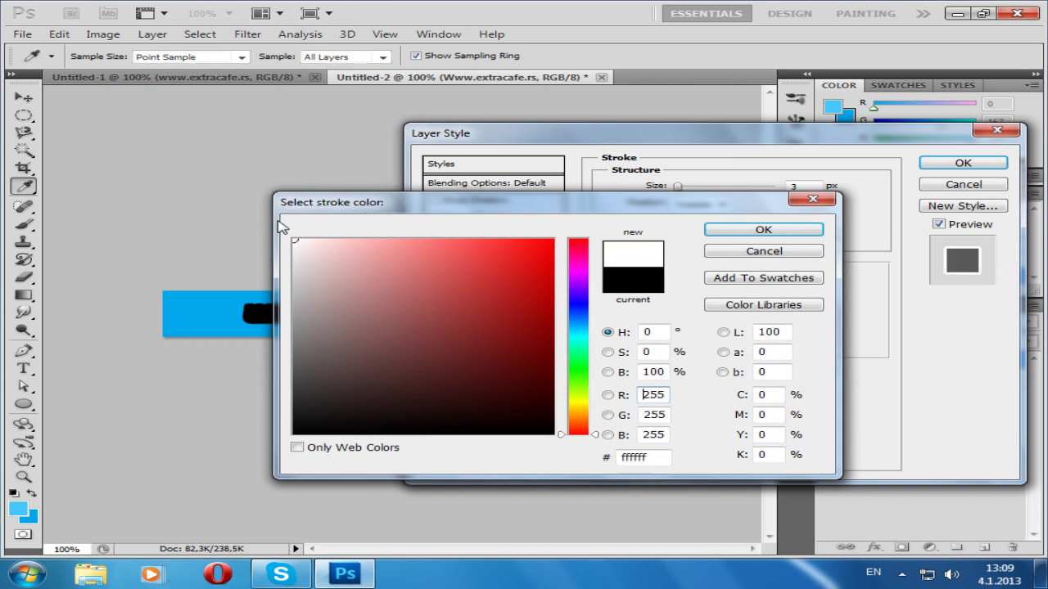
click(762, 230)
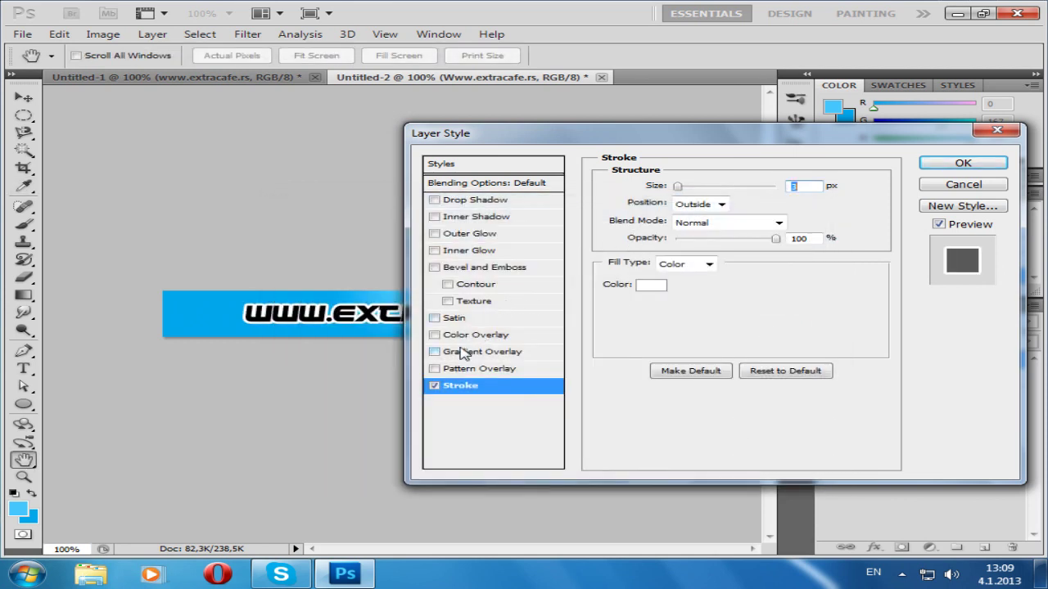
Add a reversed linear black-to-white Gradient Overlay at 90° to the text layer and lower its opacity.
click(435, 352)
click(483, 352)
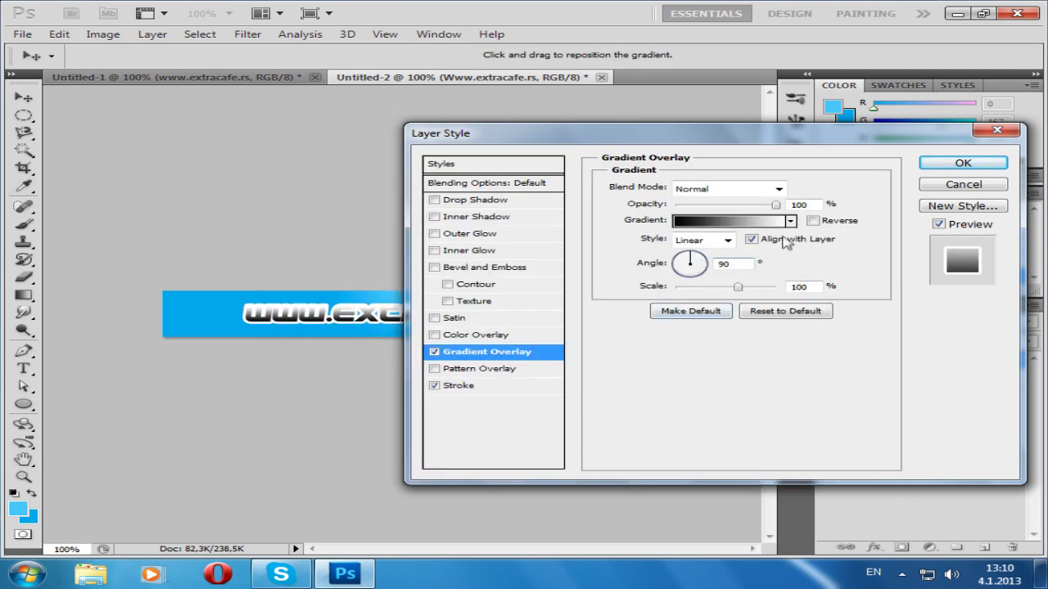
click(813, 220)
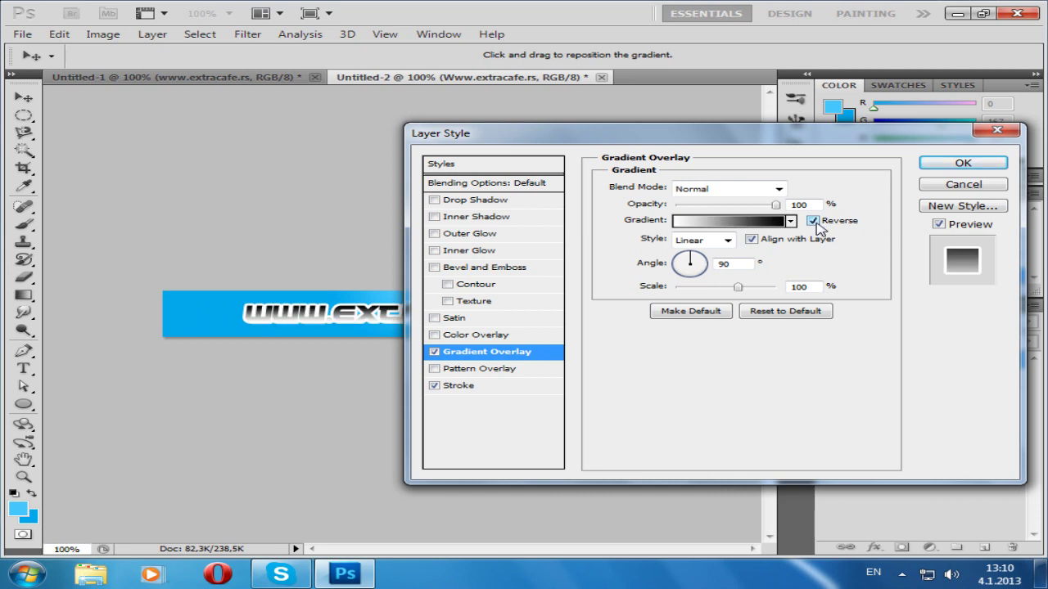
drag(776, 205, 731, 207)
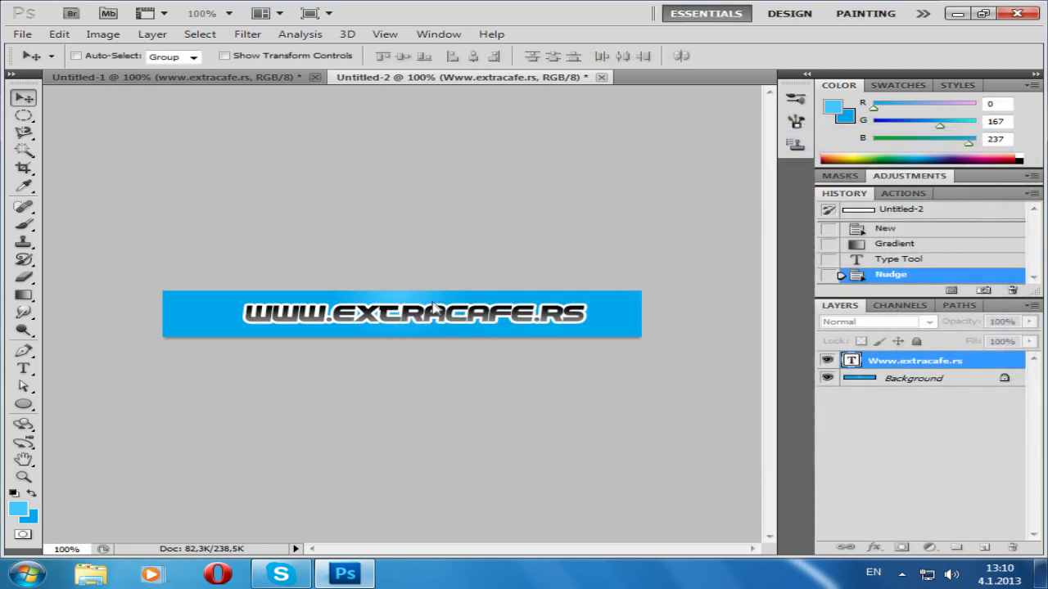
Stamp the 499 px snowflake brush in light blue once on the Background layer, centred near the banner's left end.
click(24, 224)
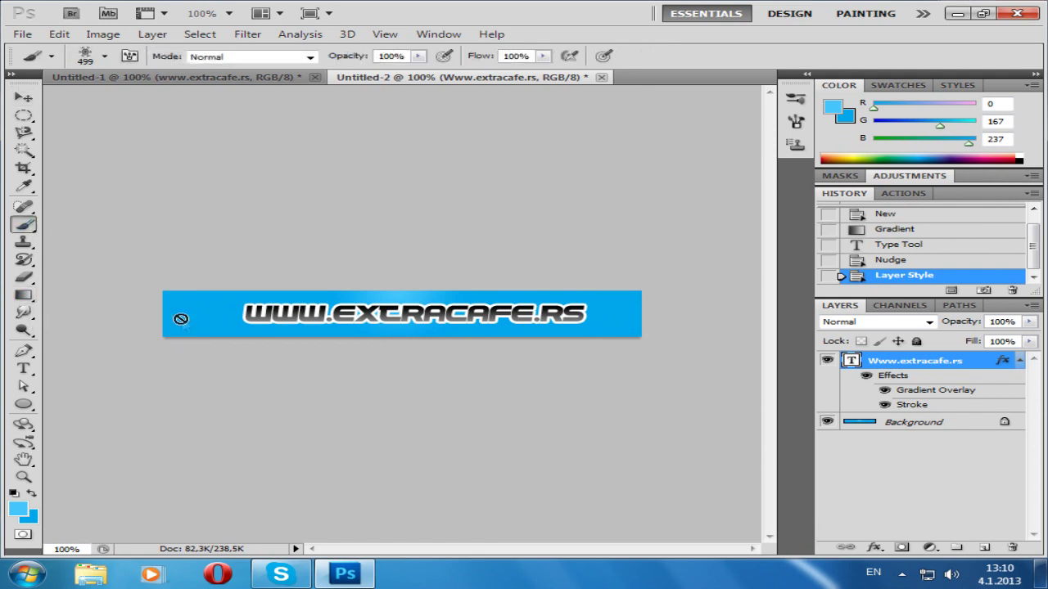
click(899, 431)
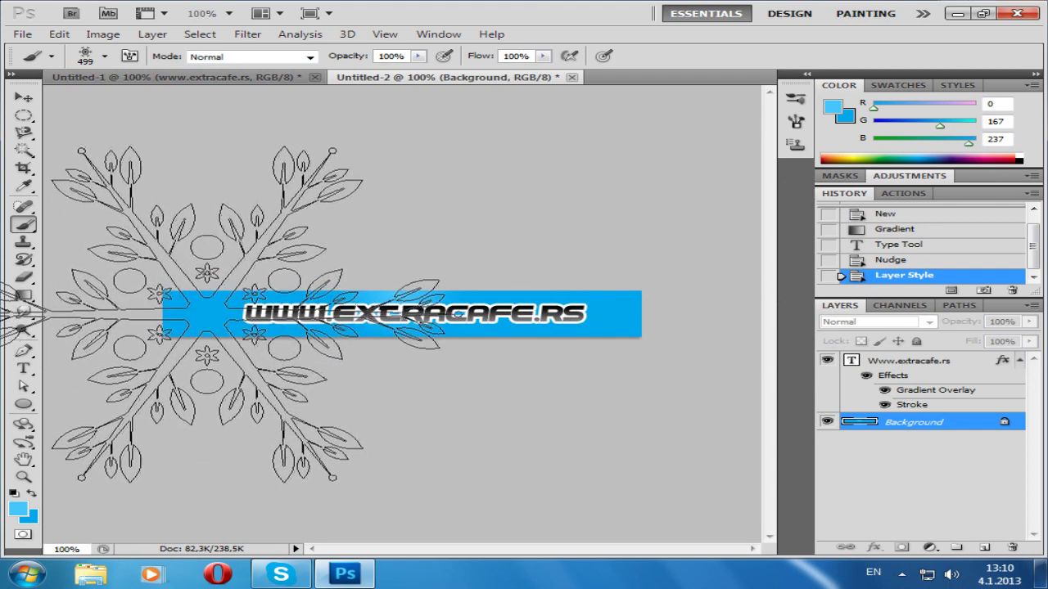
click(207, 317)
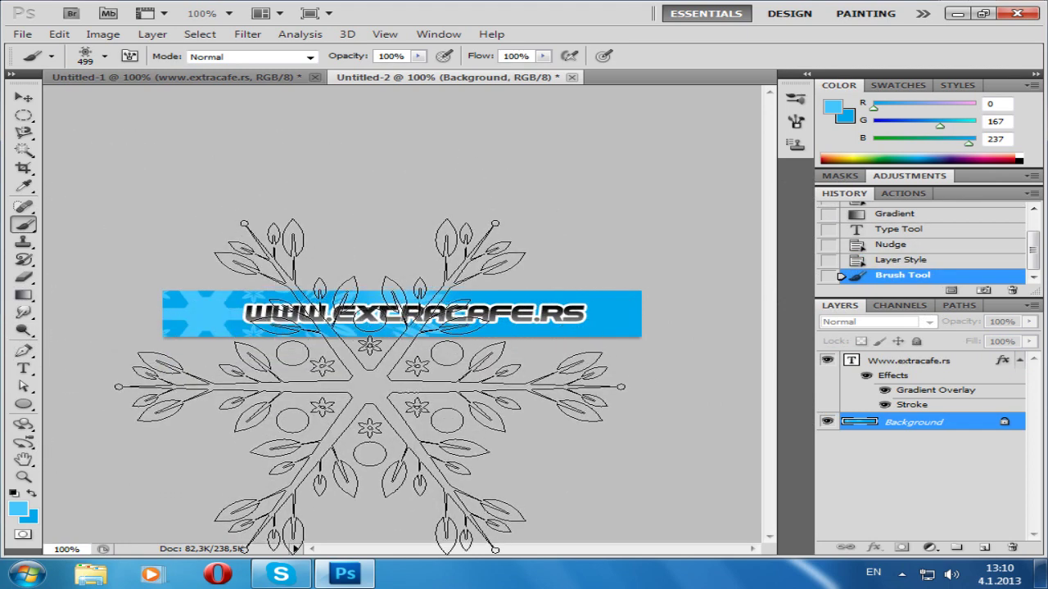
click(23, 98)
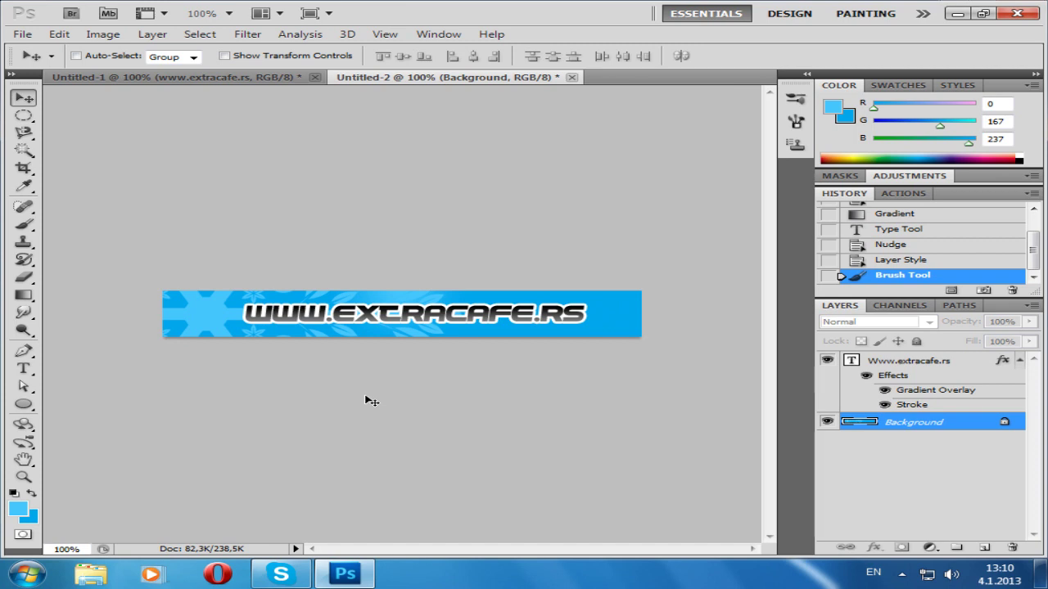
Save the banner to the Desktop as the JPEG copy Untitled-2.jpg with quality 10.
click(22, 34)
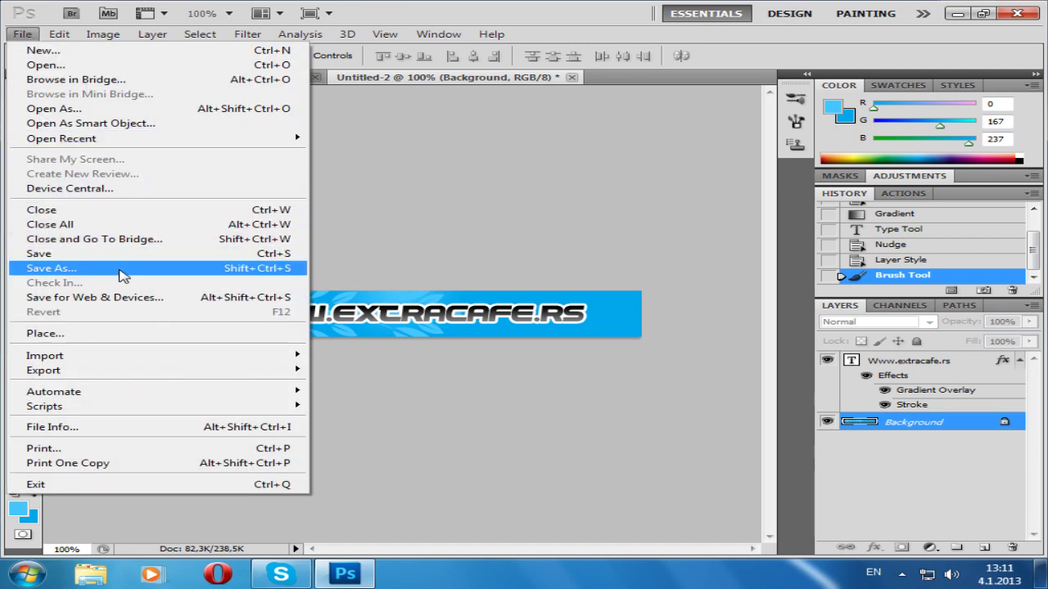
click(222, 275)
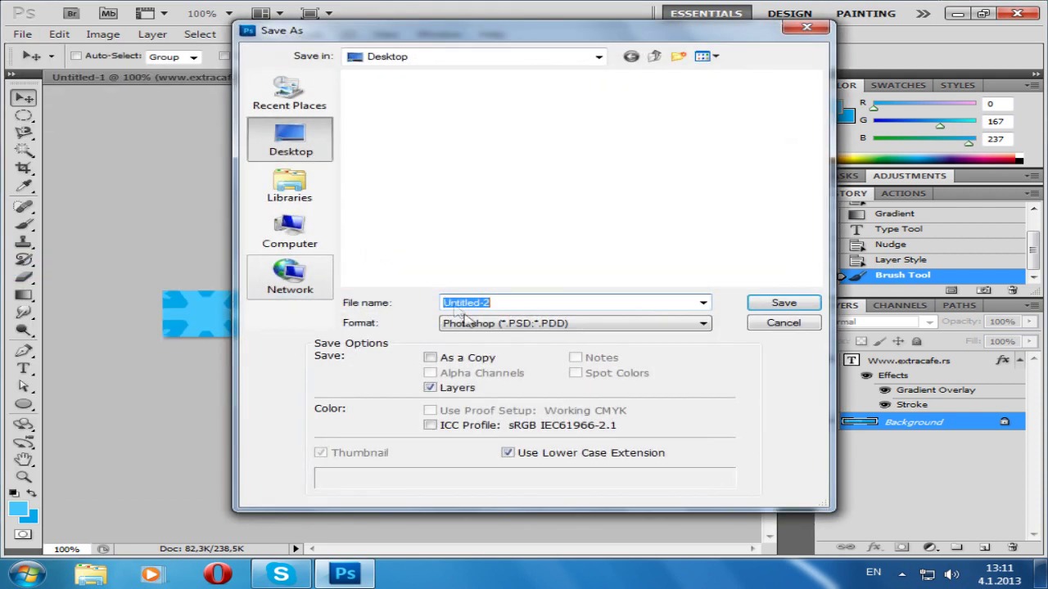
click(565, 324)
click(564, 427)
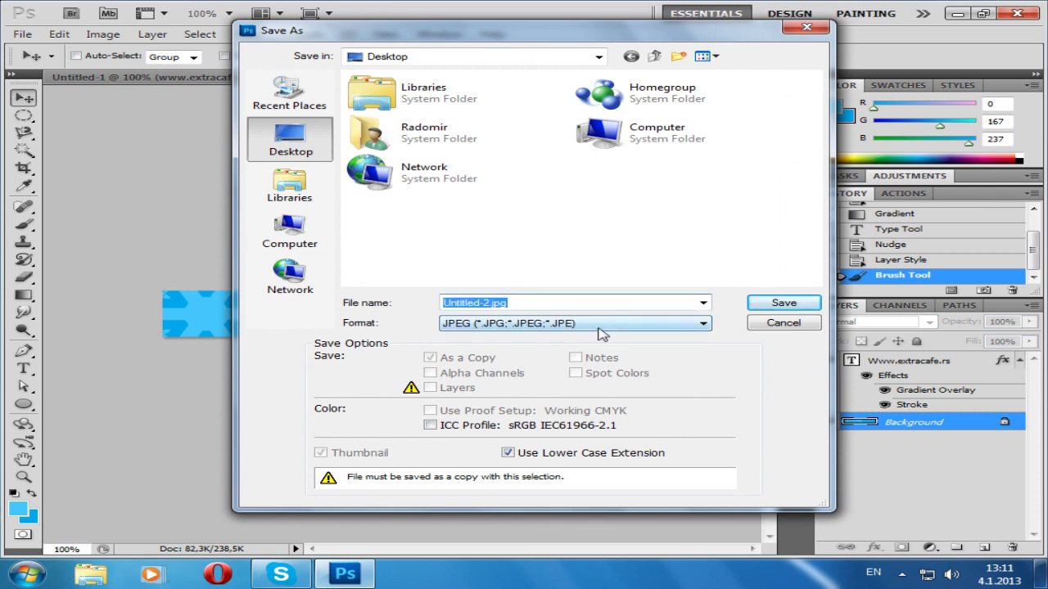
click(573, 324)
click(570, 324)
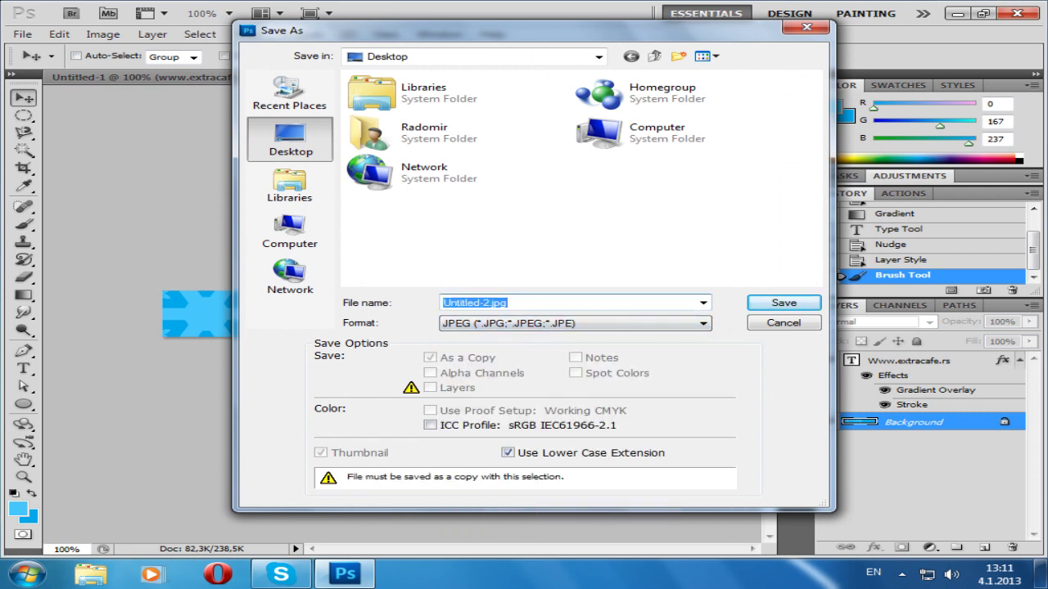
click(774, 304)
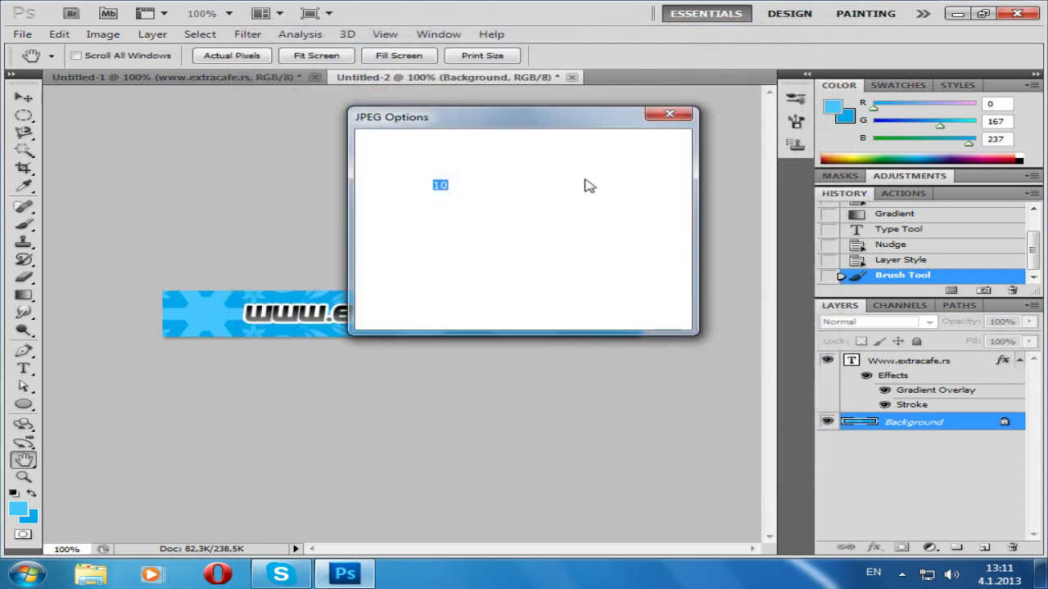
click(634, 145)
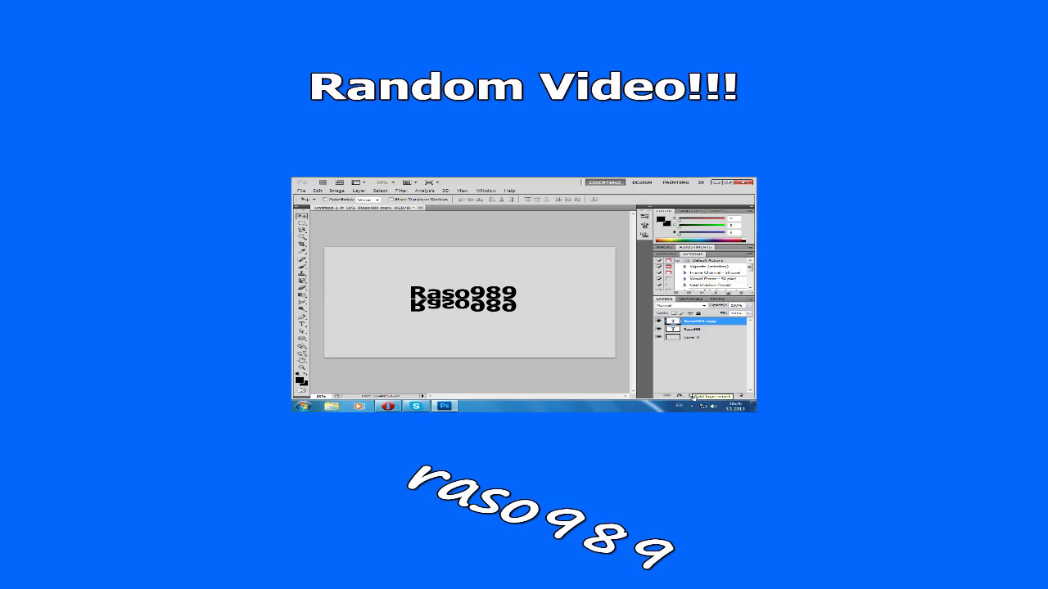
click(693, 397)
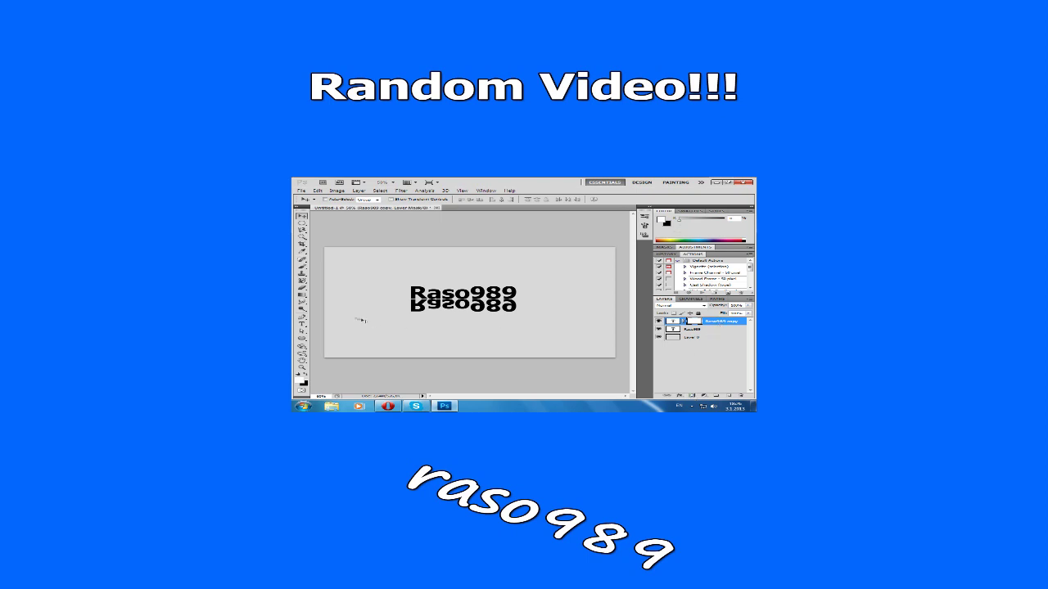
click(306, 296)
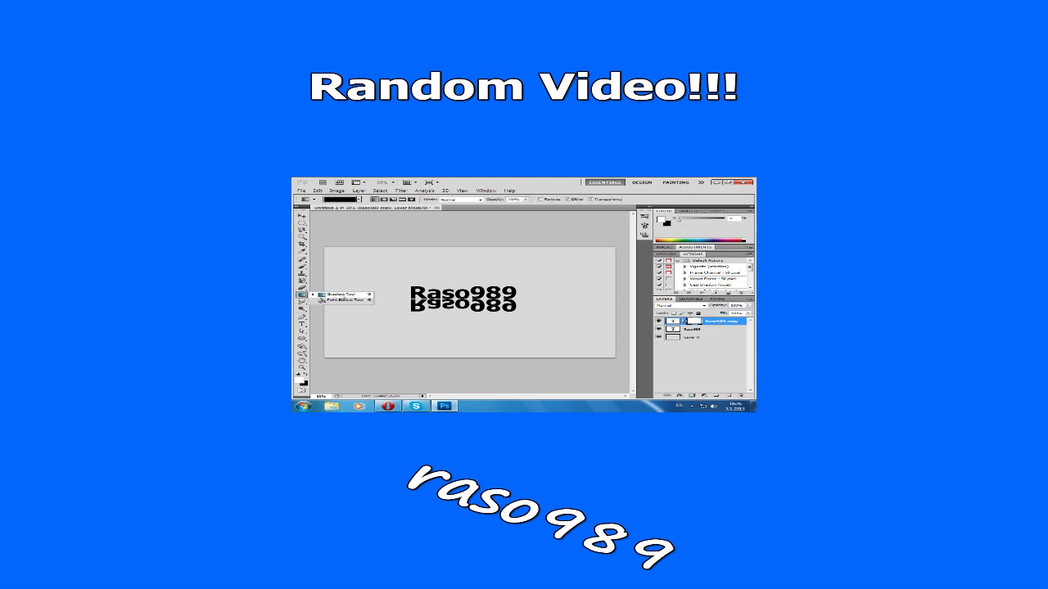